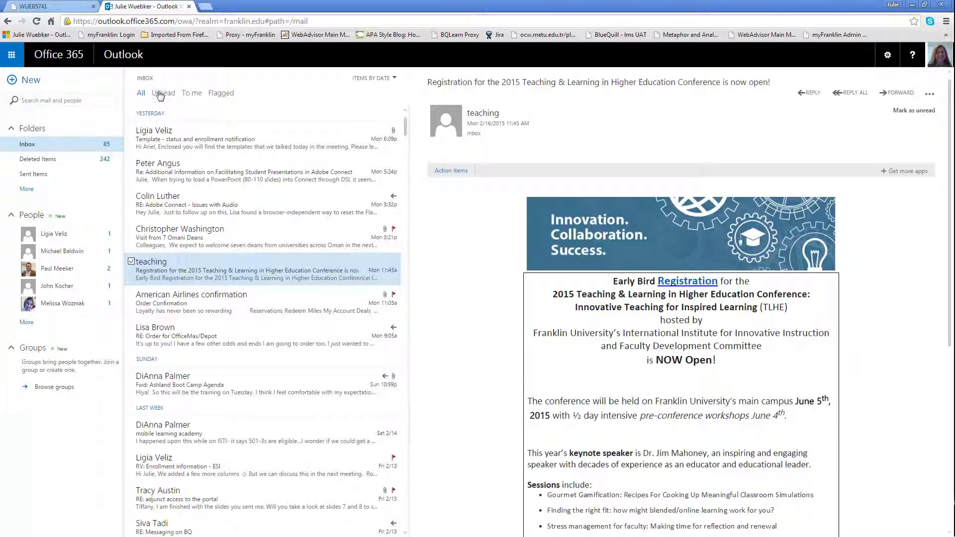
Switch to the browser tab that shows the Outlook web mail inbox
click(55, 7)
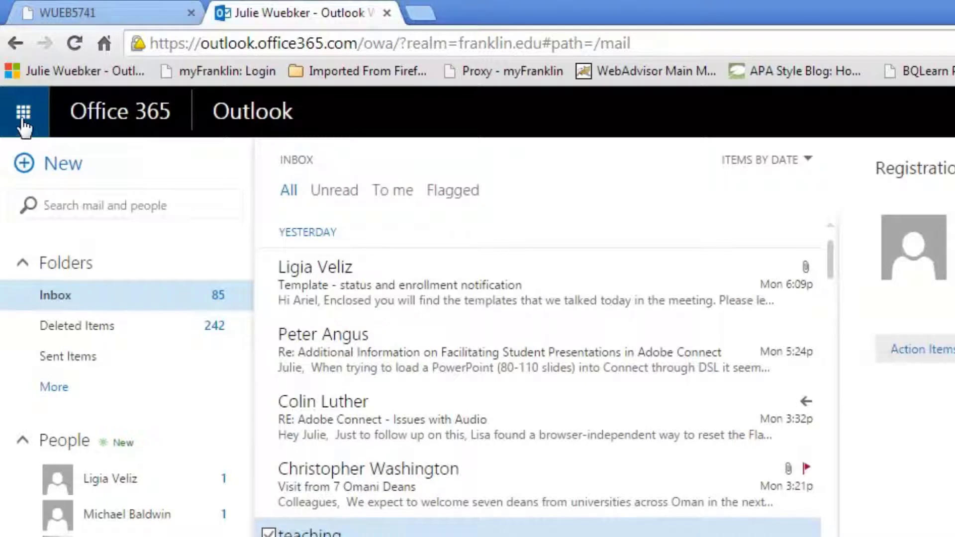
From the Office 365 app launcher, go to Sites and bring up the settings gear menu
click(27, 126)
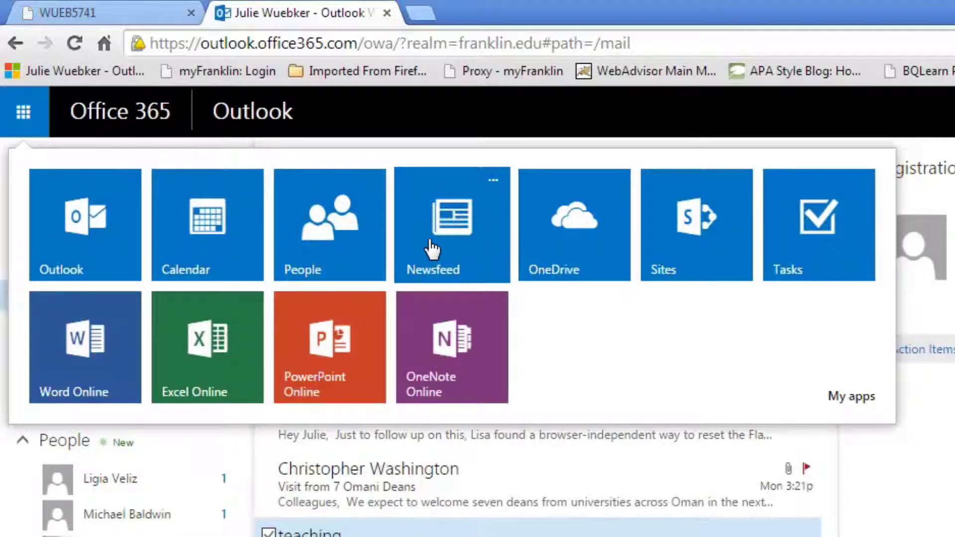
click(683, 219)
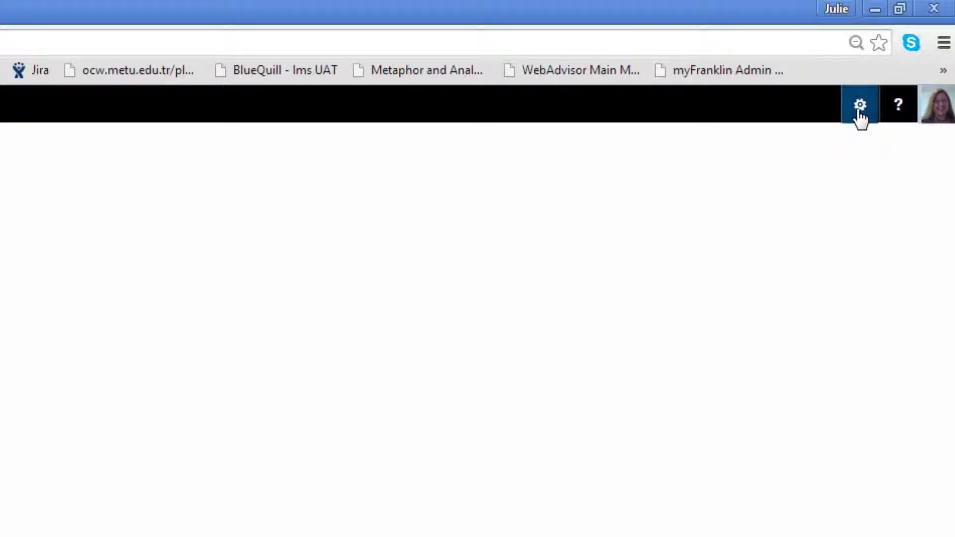
click(859, 110)
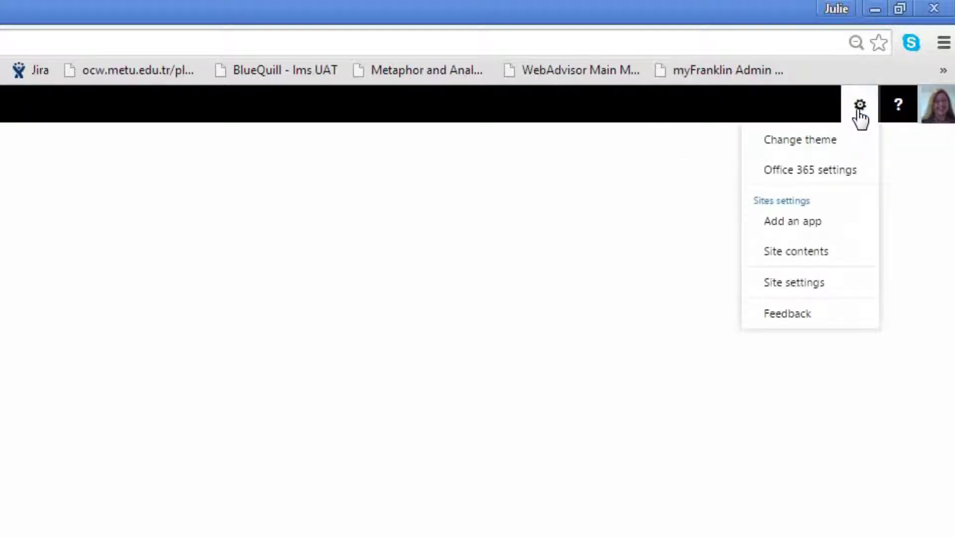
Go to Site contents and zoom the page in twice for readability
click(769, 255)
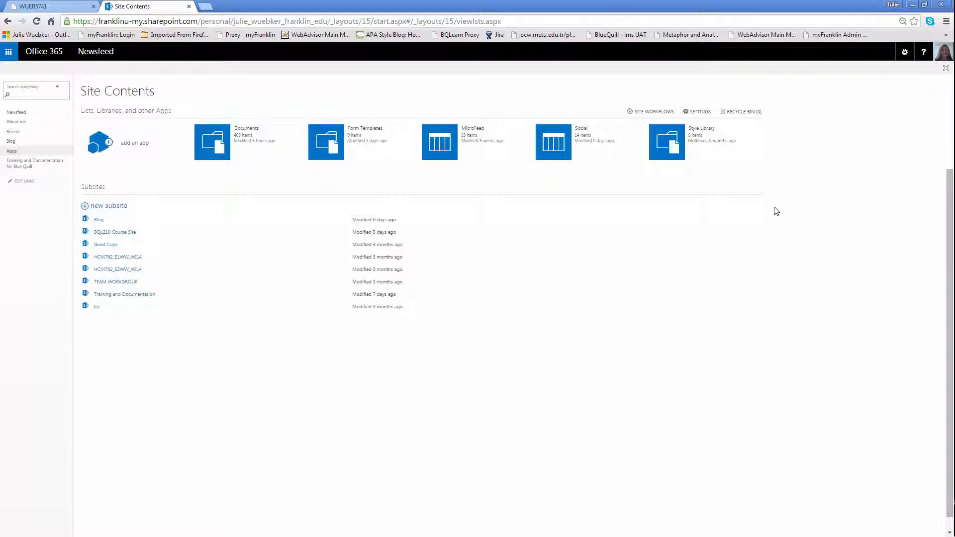
key(ctrl+plus)
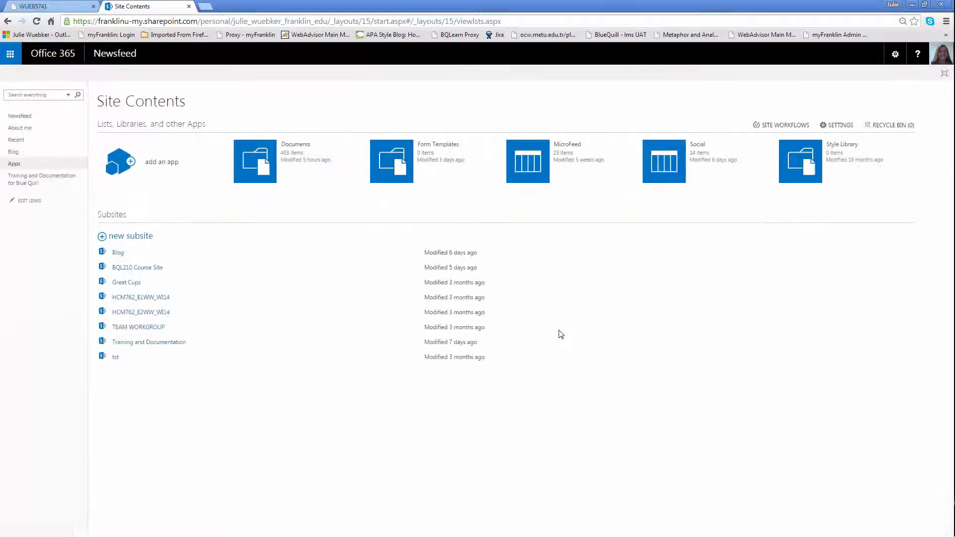
key(ctrl+plus)
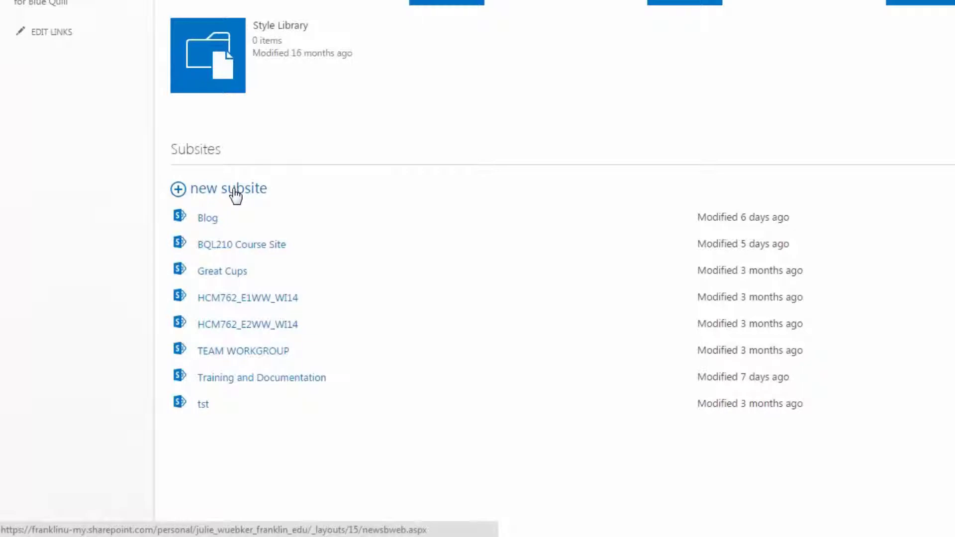
click(233, 190)
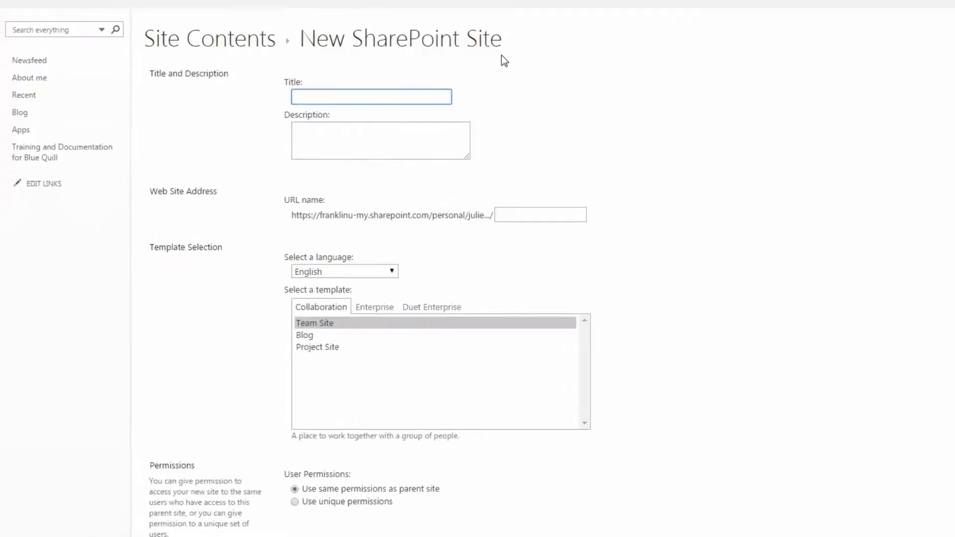
click(366, 136)
click(515, 214)
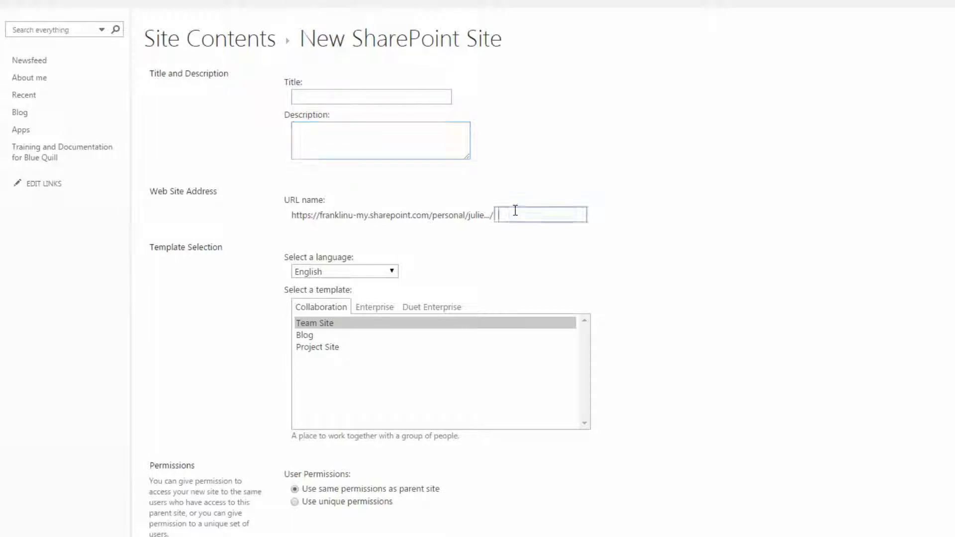
click(392, 273)
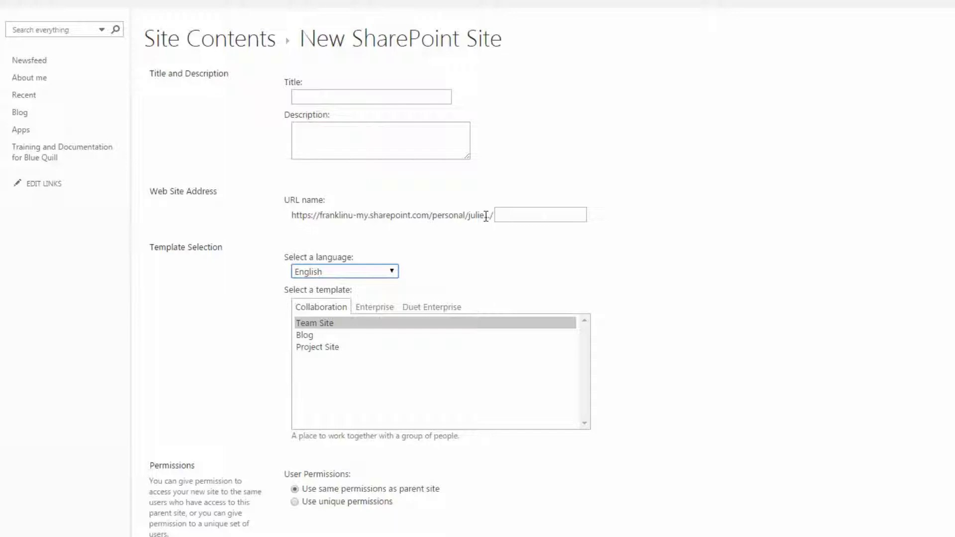
Title the new Team Site subsite 'Team Site Example' with URL name 'teamsiteexample'
click(354, 98)
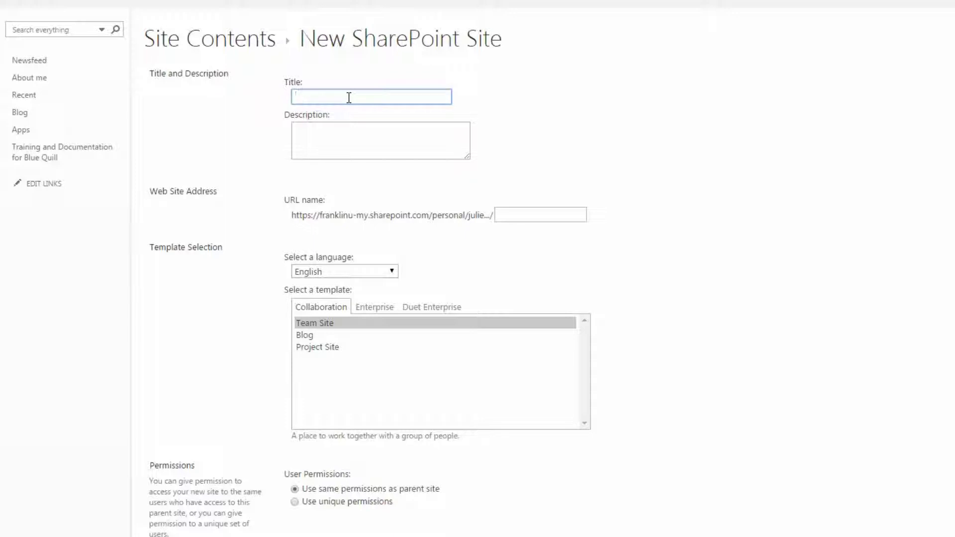
text(T)
key(BackSpace)
text(Team Site Example)
click(356, 141)
click(515, 217)
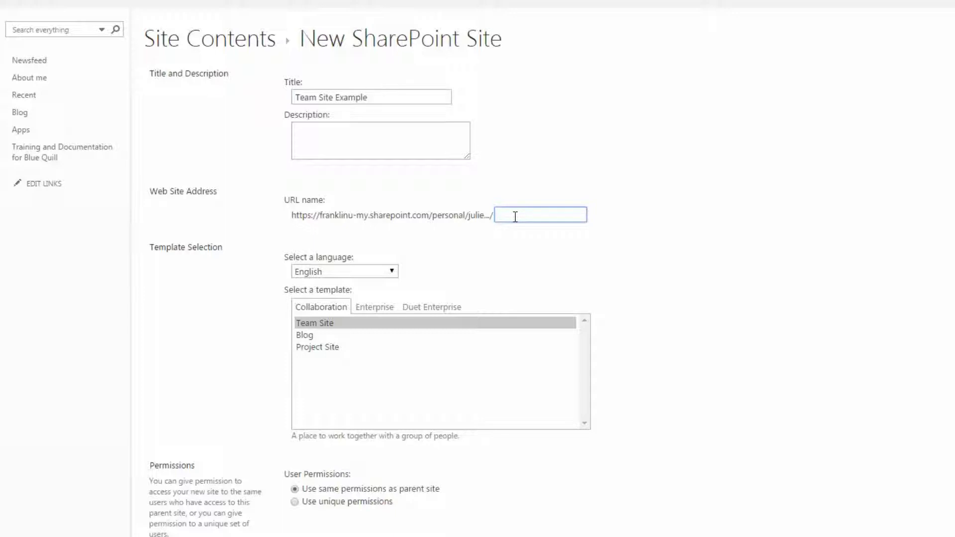
text(teamsiteexample)
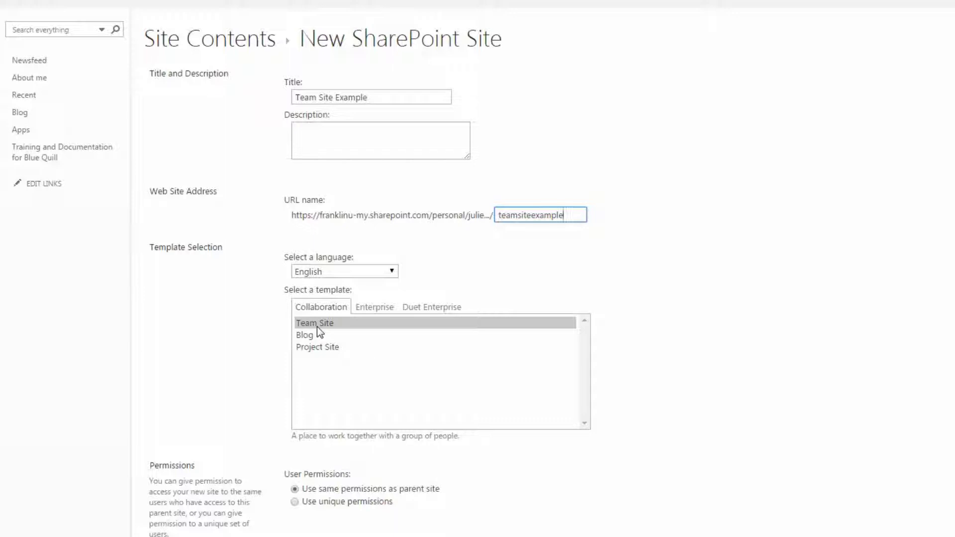
click(545, 481)
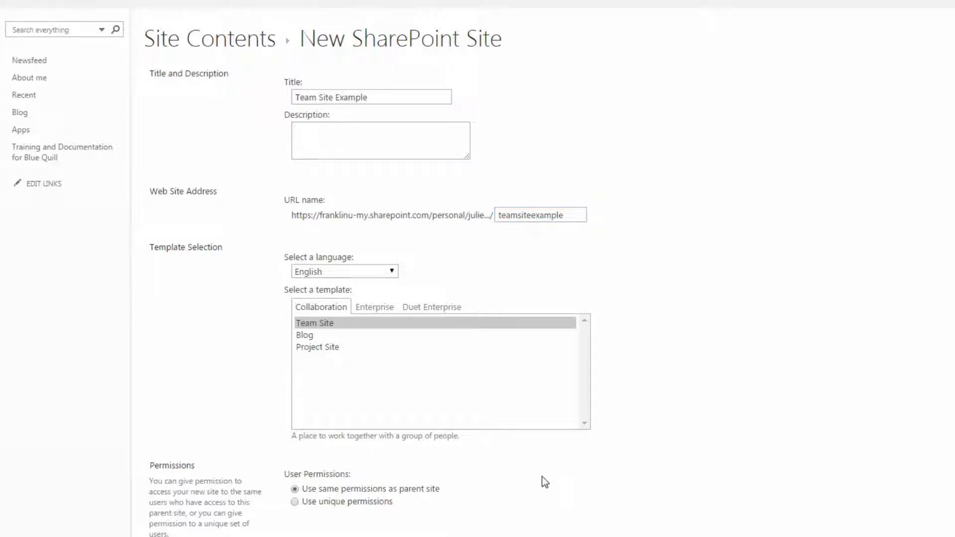
Create the Team Site Example subsite with unique permissions selected
scroll(545, 482, down, 3)
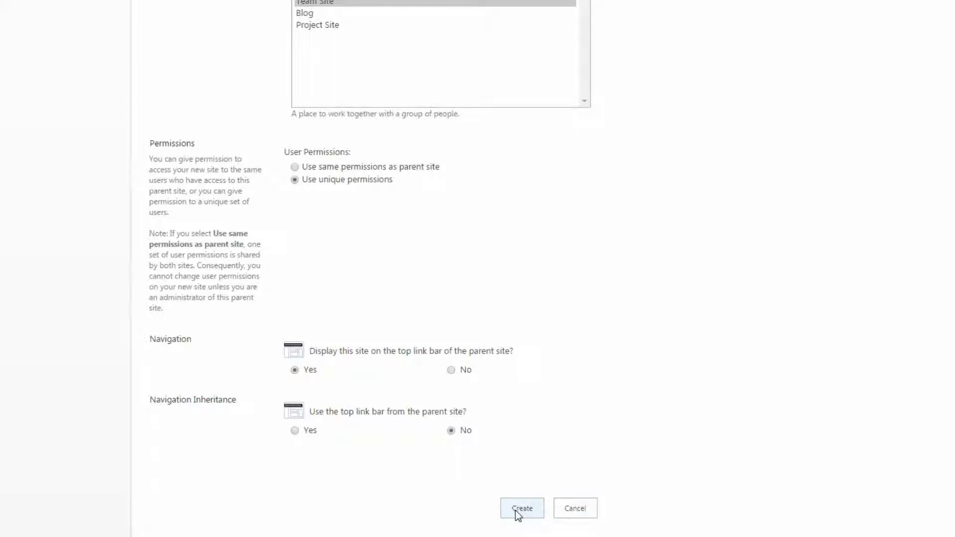
click(522, 509)
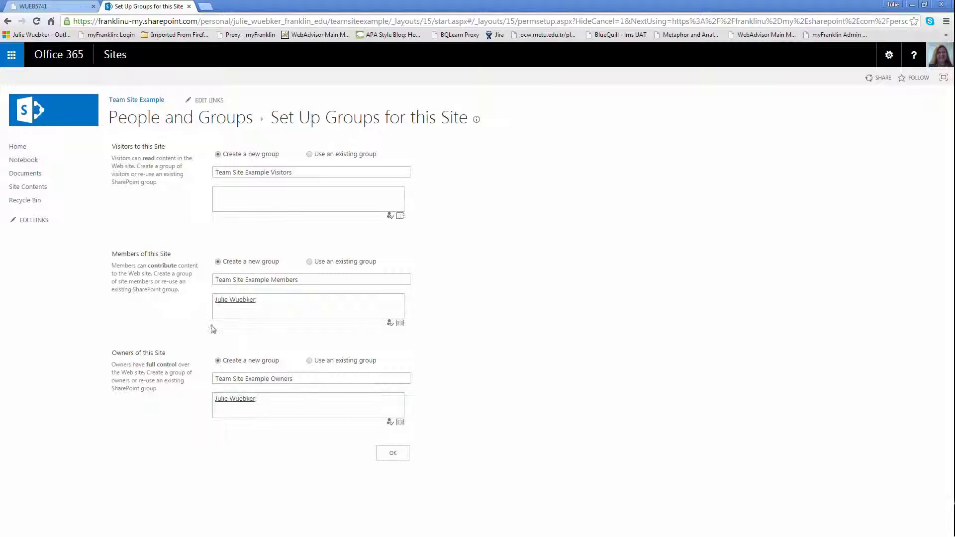
Add the colleague to Members by their e-mail address, resolve it, and confirm group setup
click(312, 310)
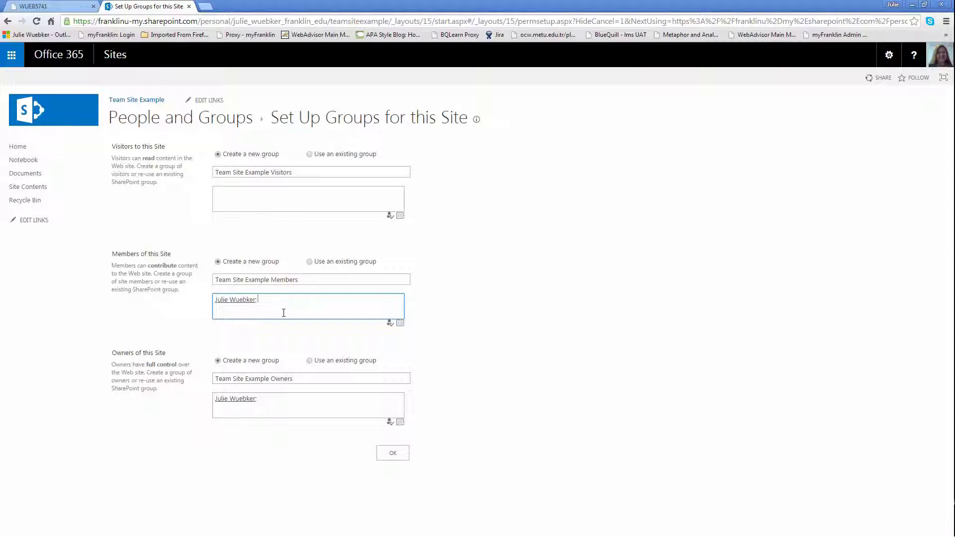
text(dianna)
click(392, 325)
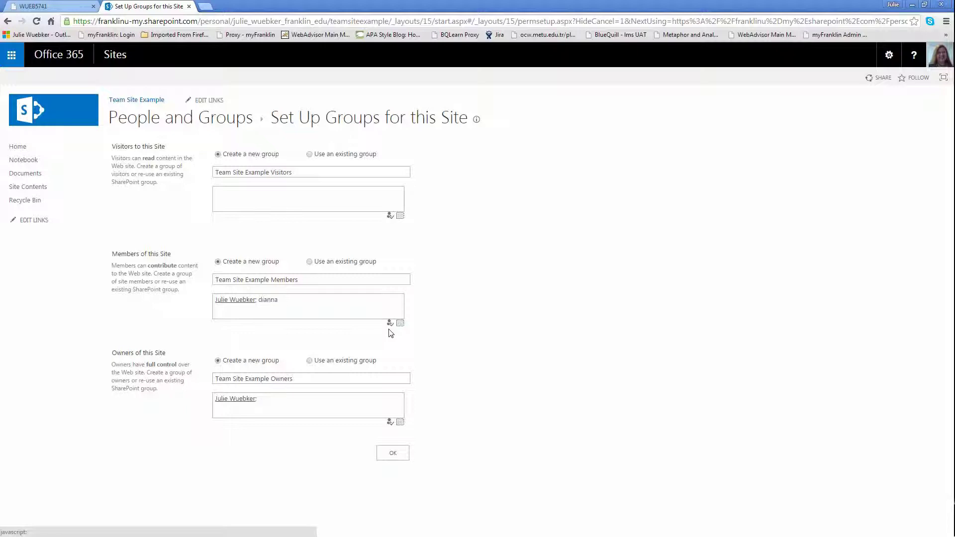
click(284, 300)
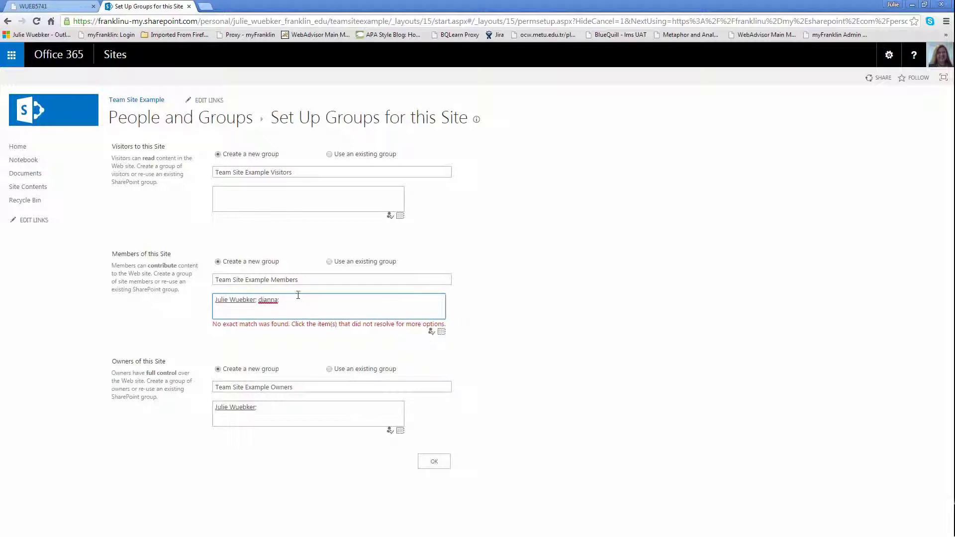
key(BackSpace)
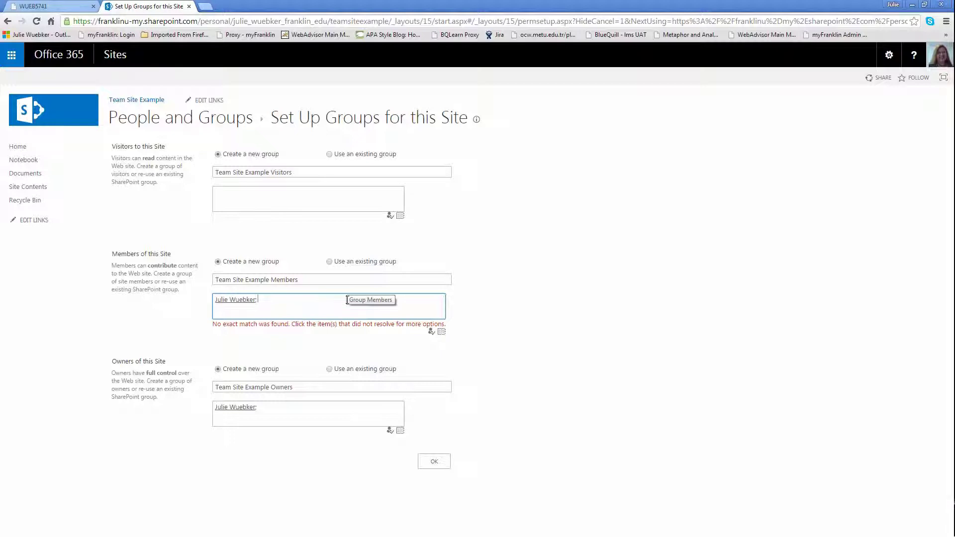
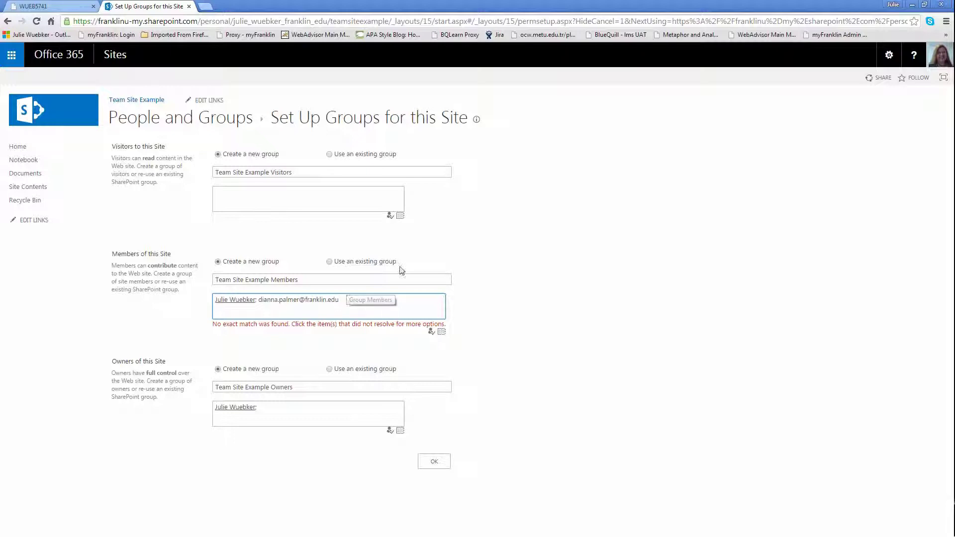
click(431, 333)
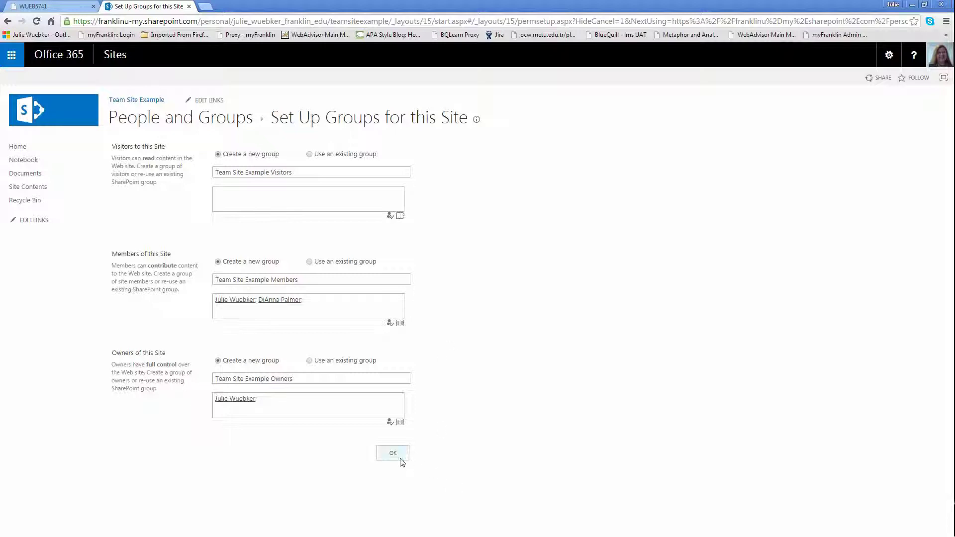
click(392, 454)
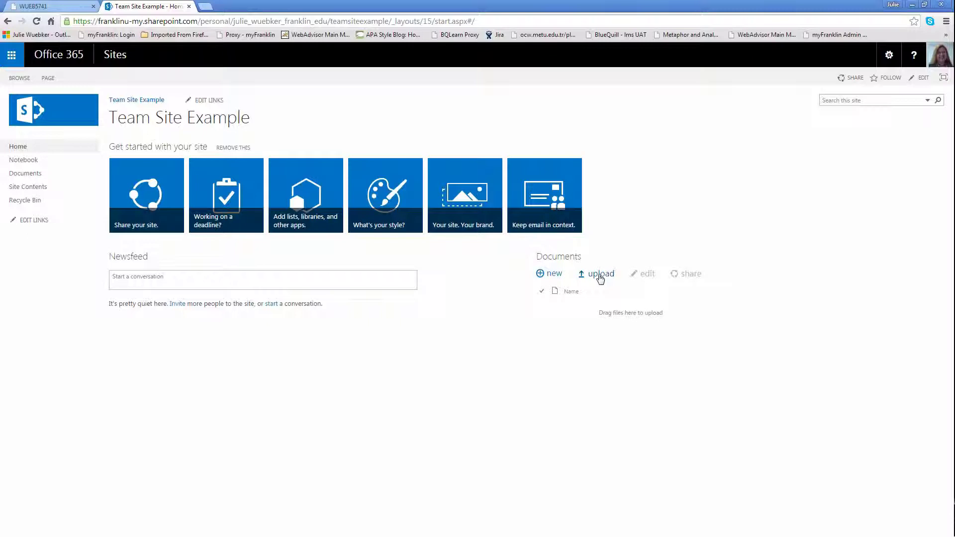
Select 753City of Rome founded.docx from the Desktop in the Add a document dialog
click(600, 274)
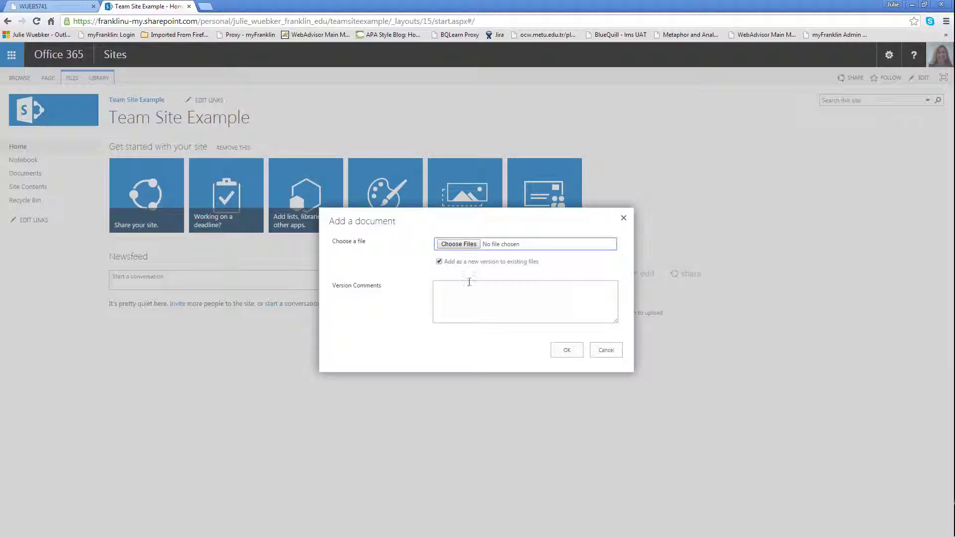
click(460, 251)
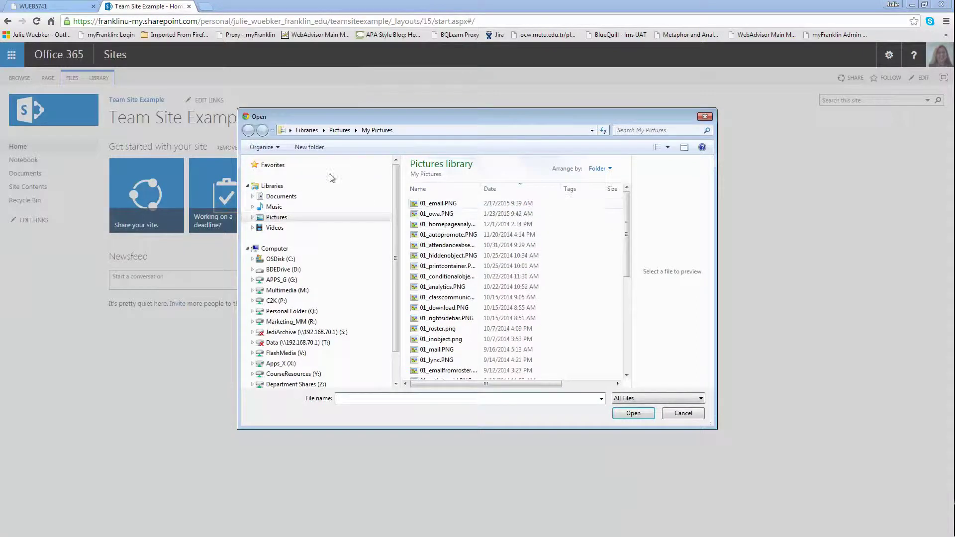
click(591, 131)
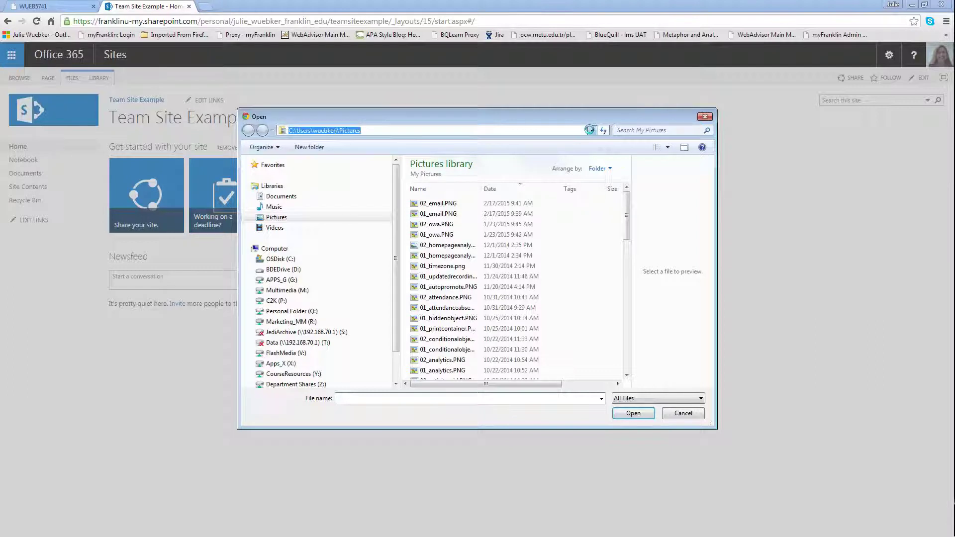
click(590, 130)
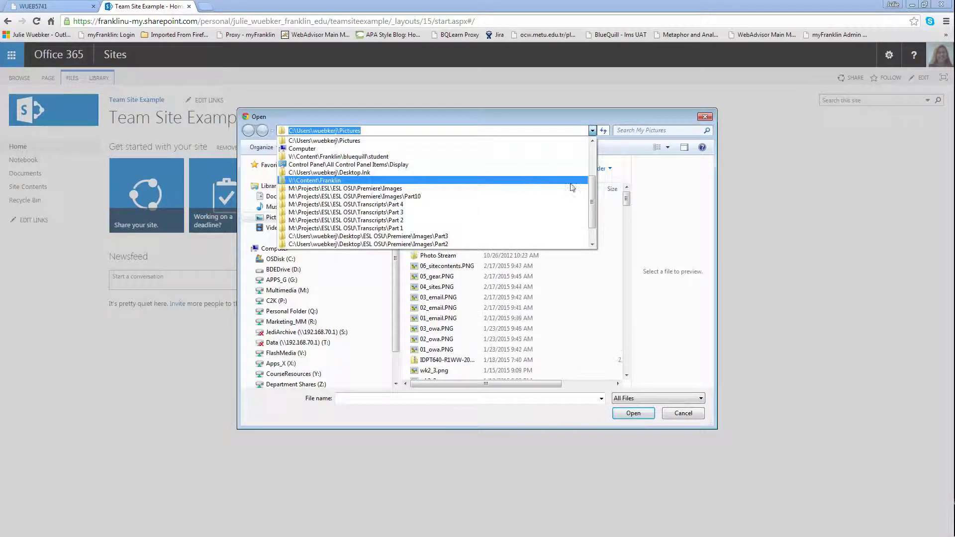
scroll(590, 153, up, 3)
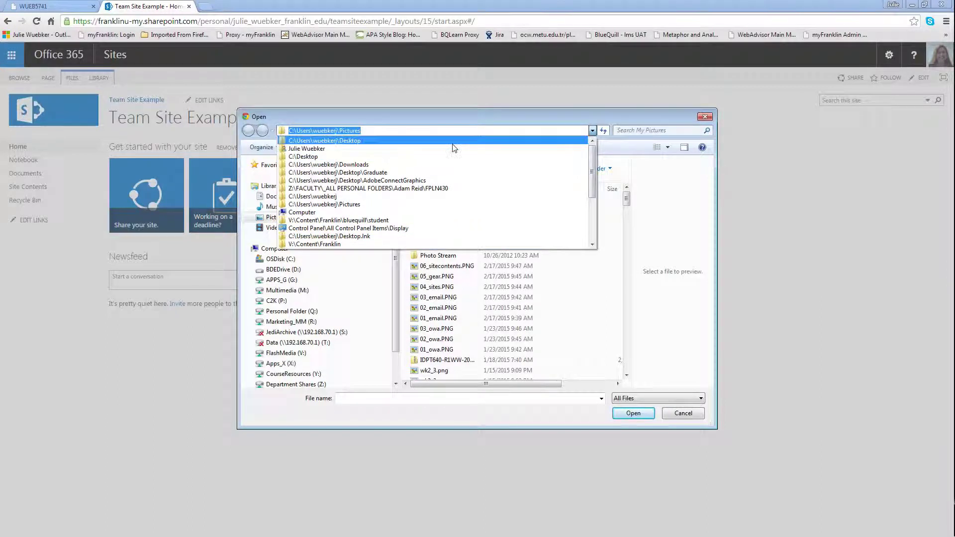
click(454, 141)
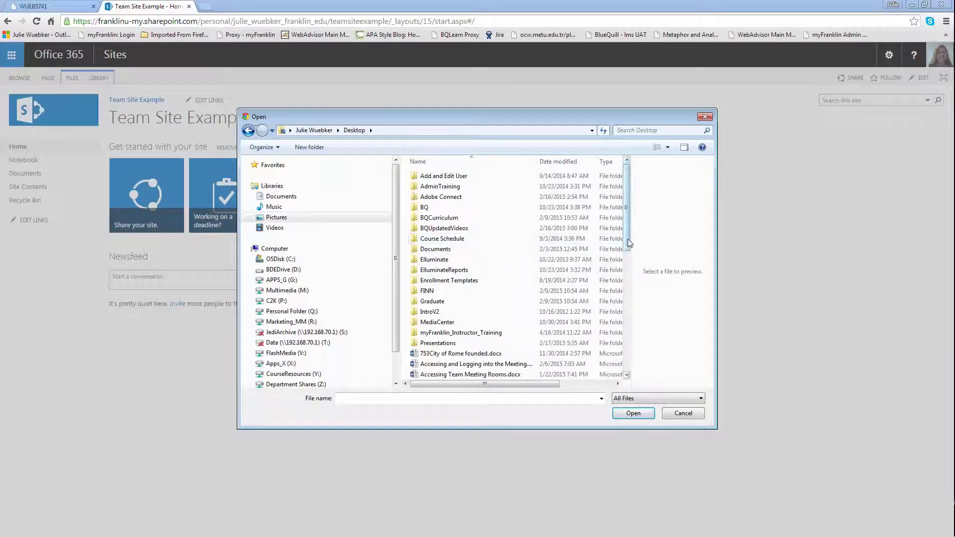
drag(628, 239, 627, 285)
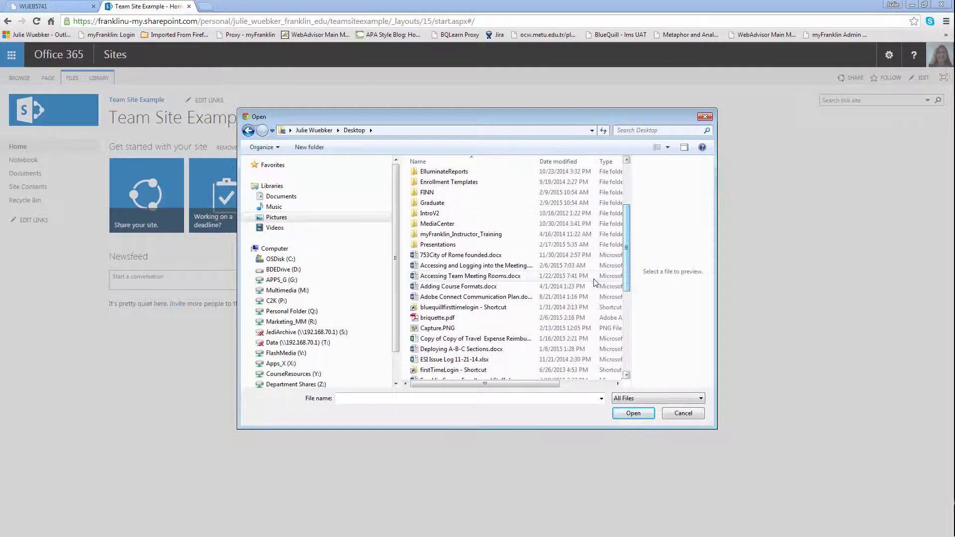
click(458, 258)
click(630, 414)
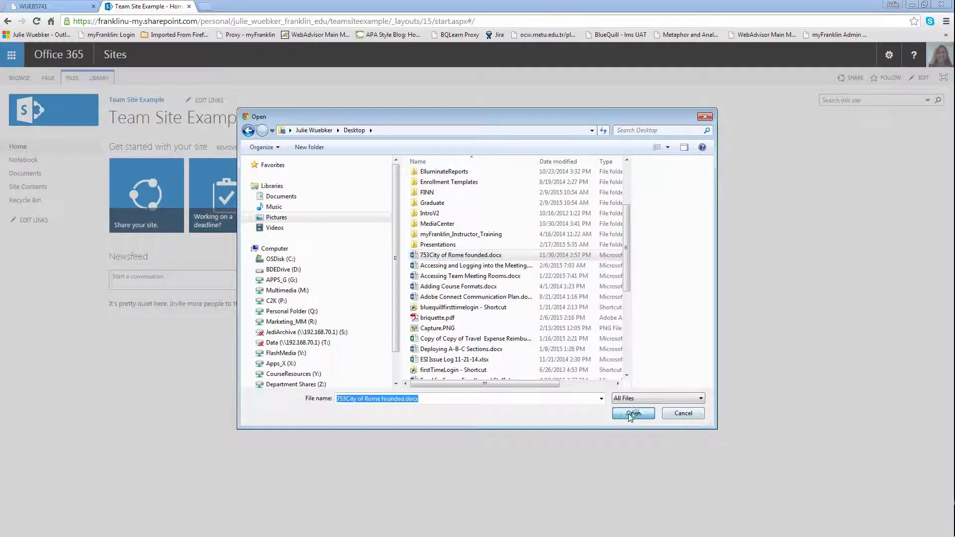
click(564, 355)
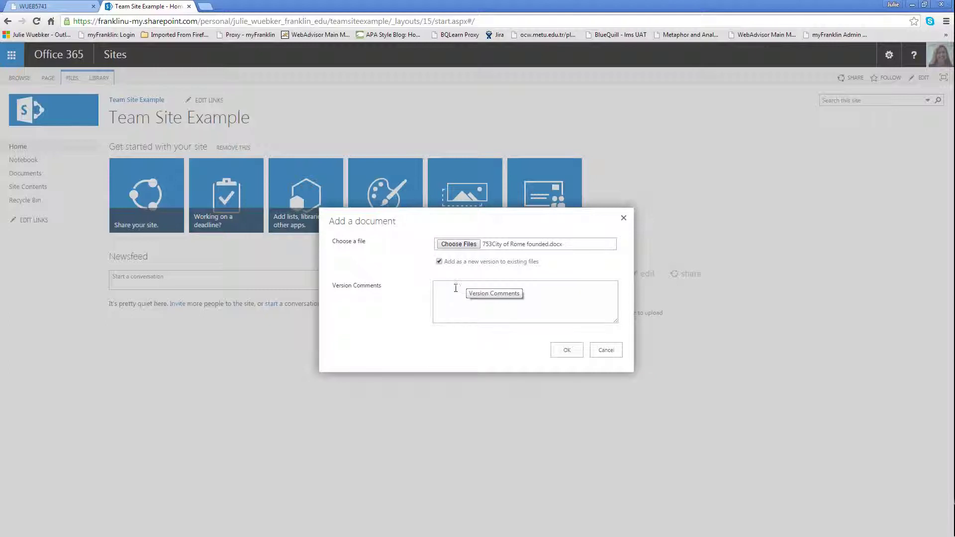
Confirm the upload so 753City of Rome founded is listed under Documents
click(565, 351)
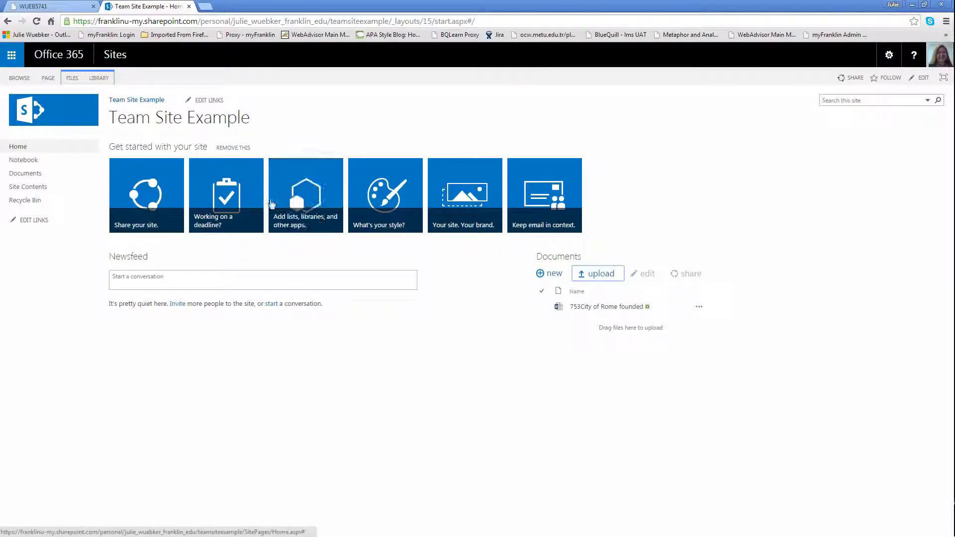
Browse the Apps you can add pages and choose the Discussion Board app
click(314, 211)
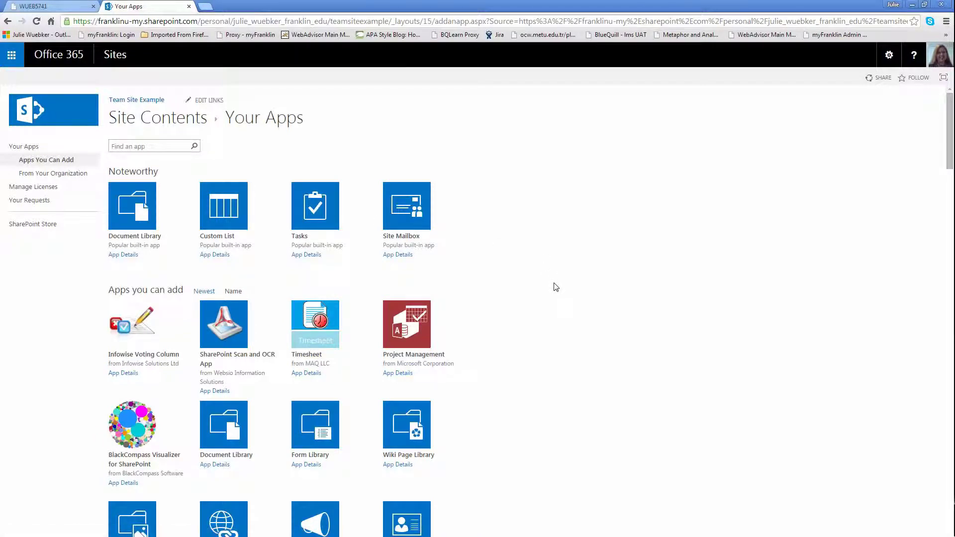
scroll(536, 322, down, 2)
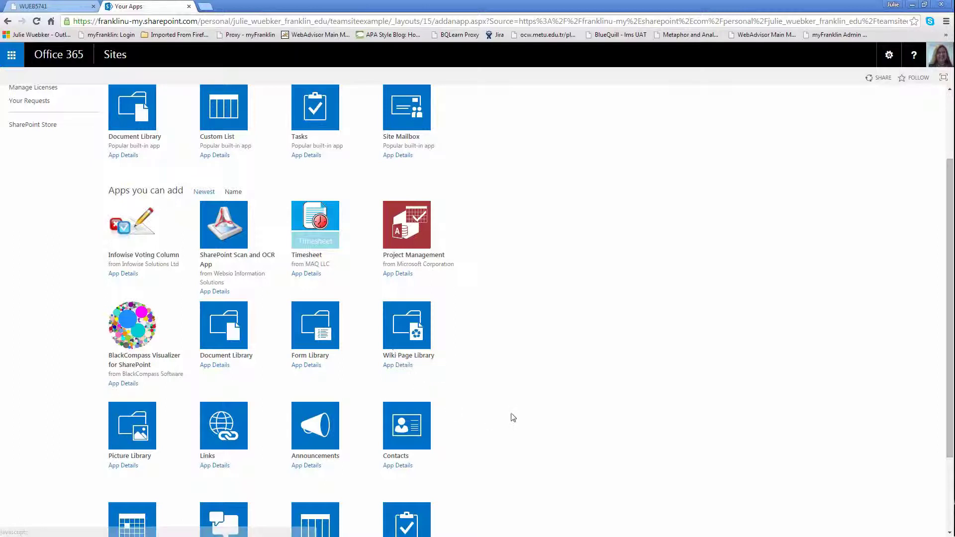
scroll(512, 418, down, 1)
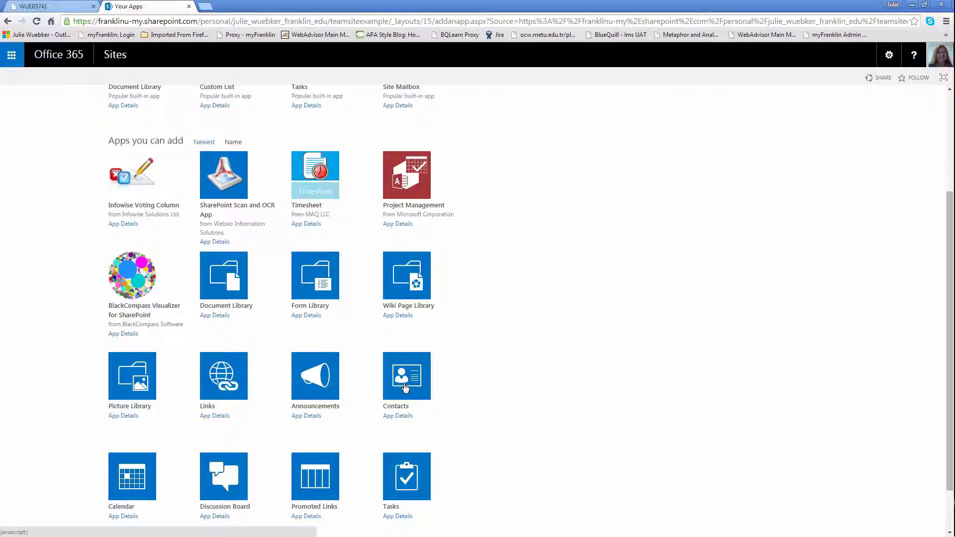
scroll(406, 388, down, 1)
scroll(406, 390, down, 1)
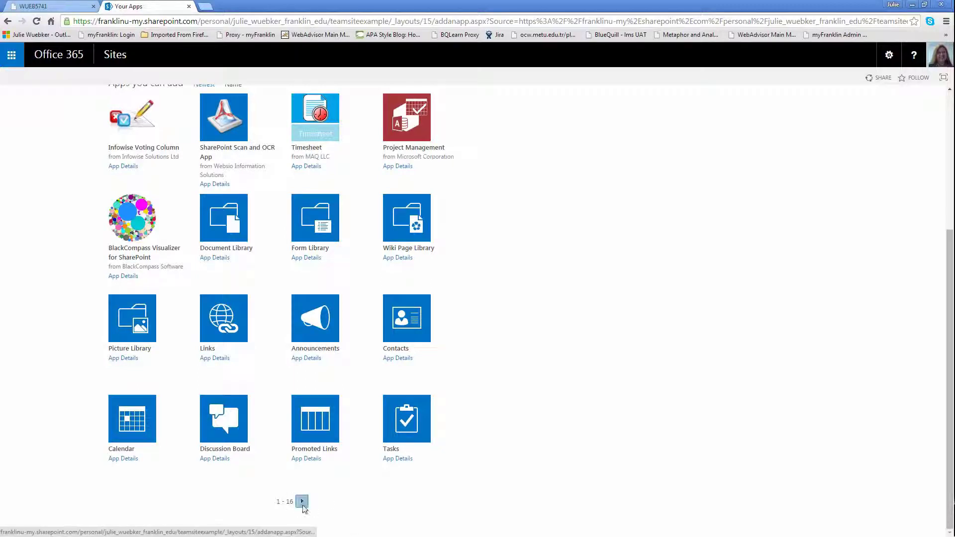
click(302, 504)
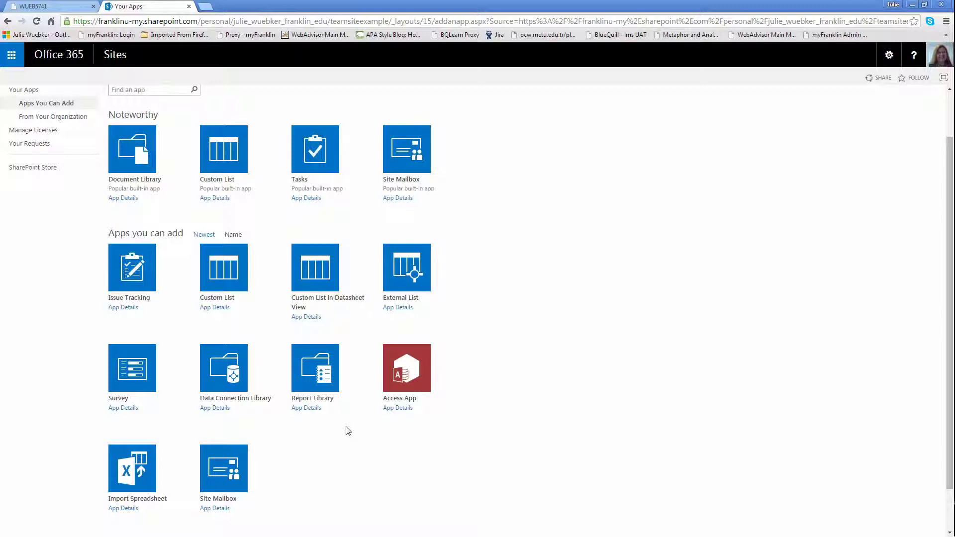
scroll(346, 430, up, 1)
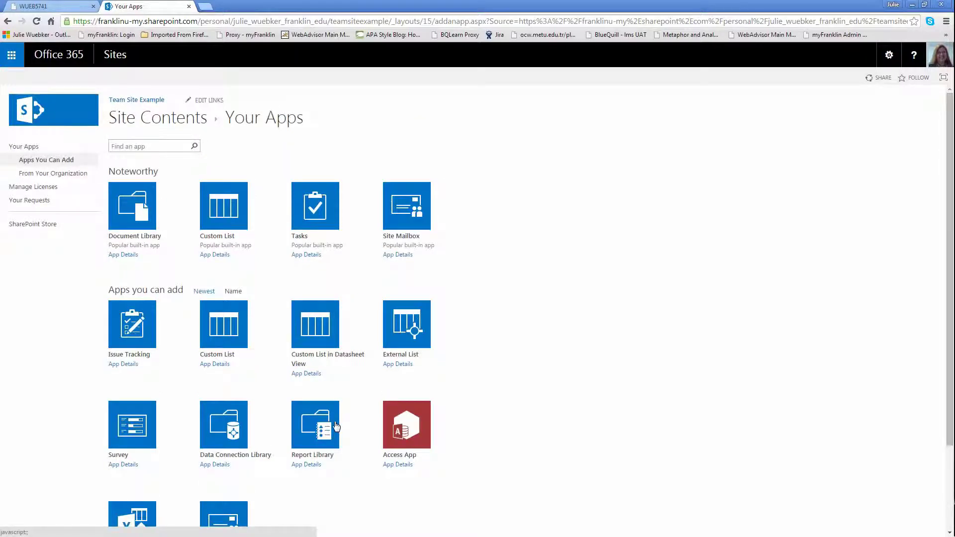
scroll(336, 427, down, 2)
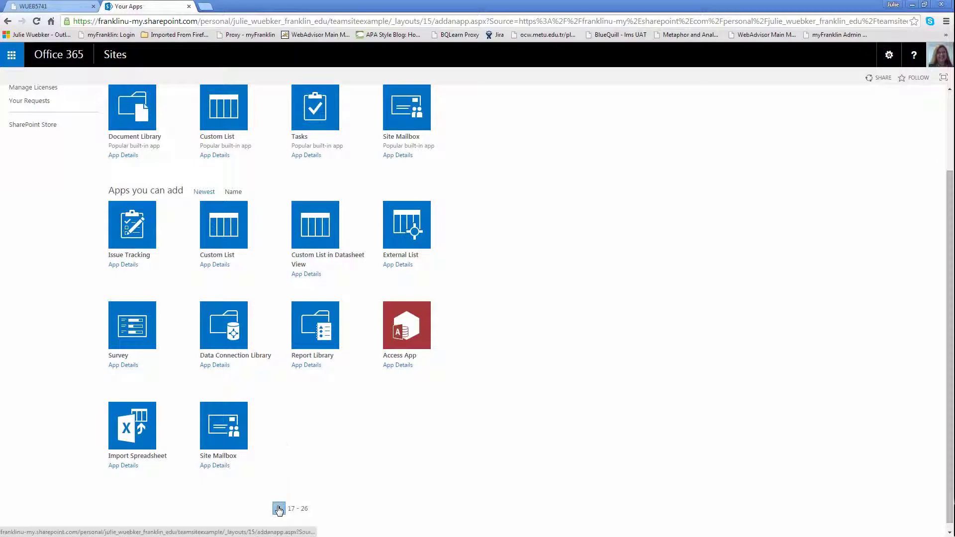
click(312, 507)
scroll(318, 430, down, 2)
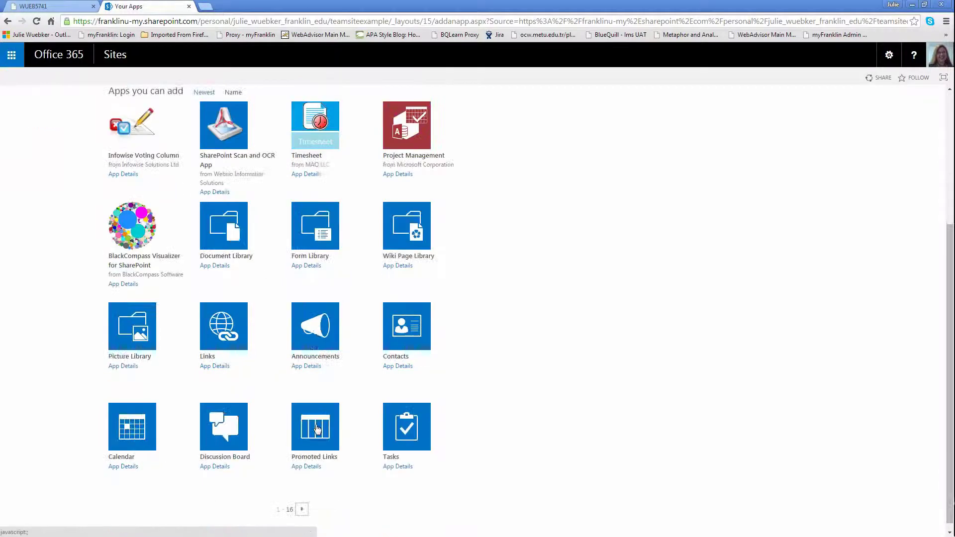
click(210, 420)
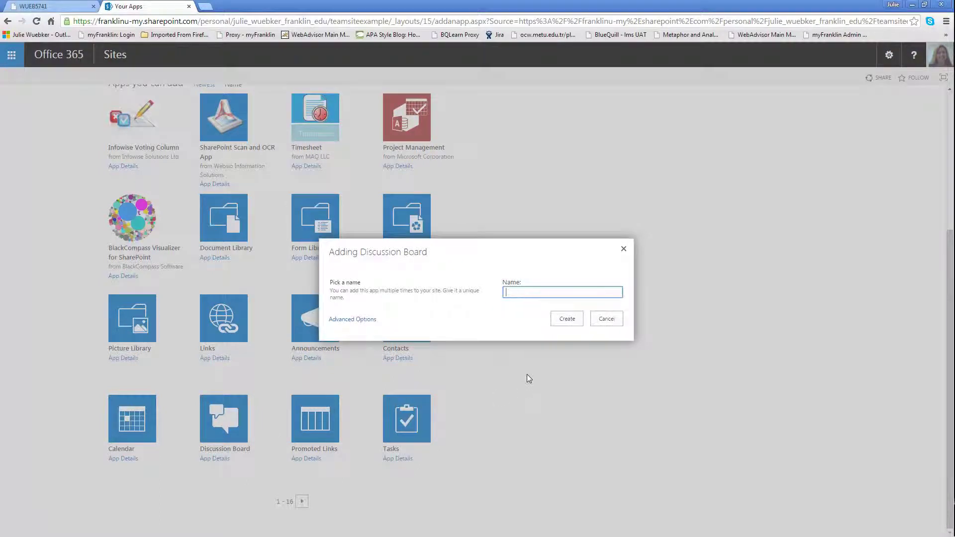
Name the discussion board 'Discussion', create it, and return to Home
text(Discussion)
click(567, 319)
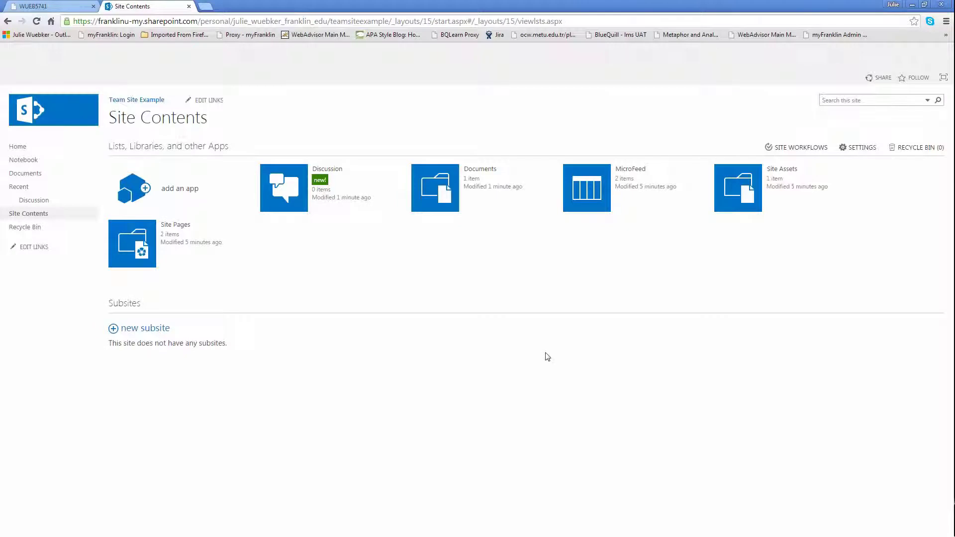
click(19, 148)
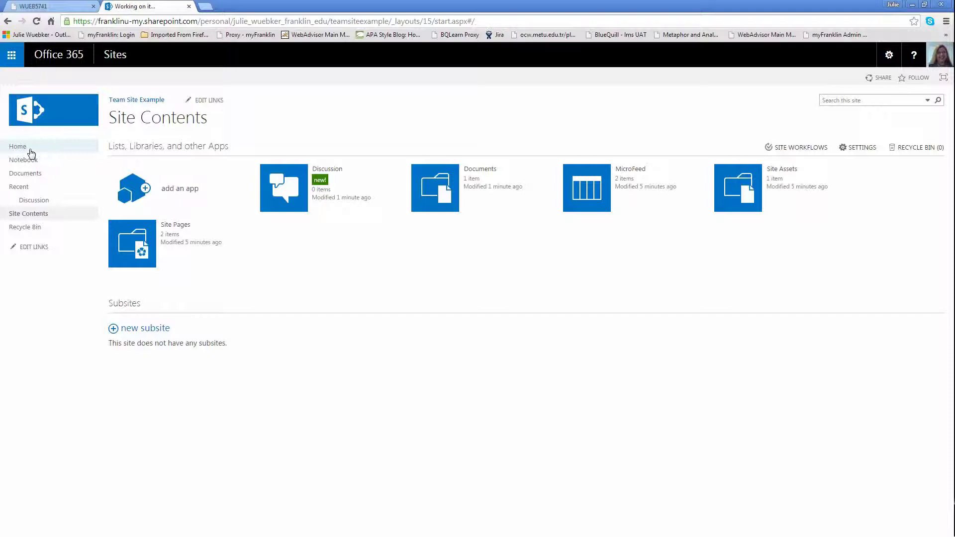
From the Team Site Example home page, remove the Get started tiles, leaving Newsfeed and Documents
click(30, 150)
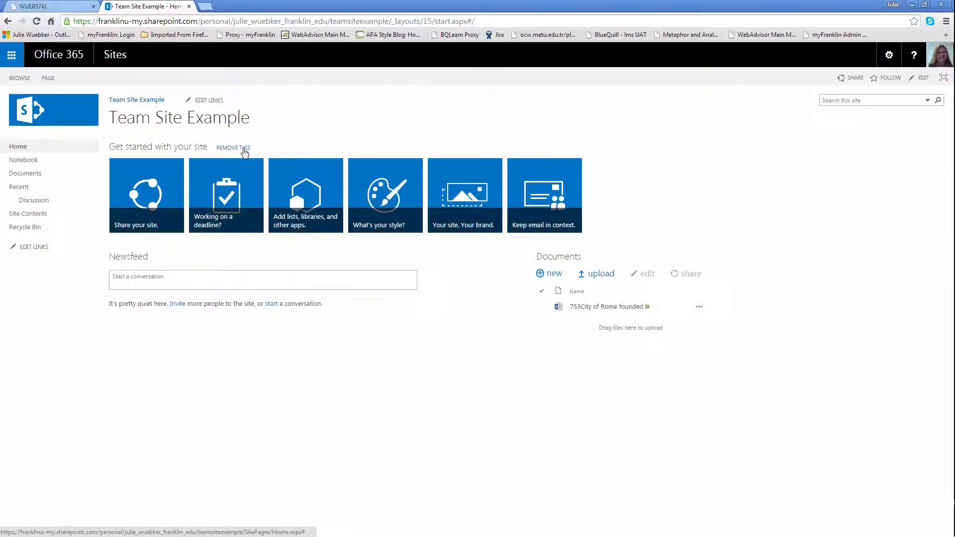
click(238, 148)
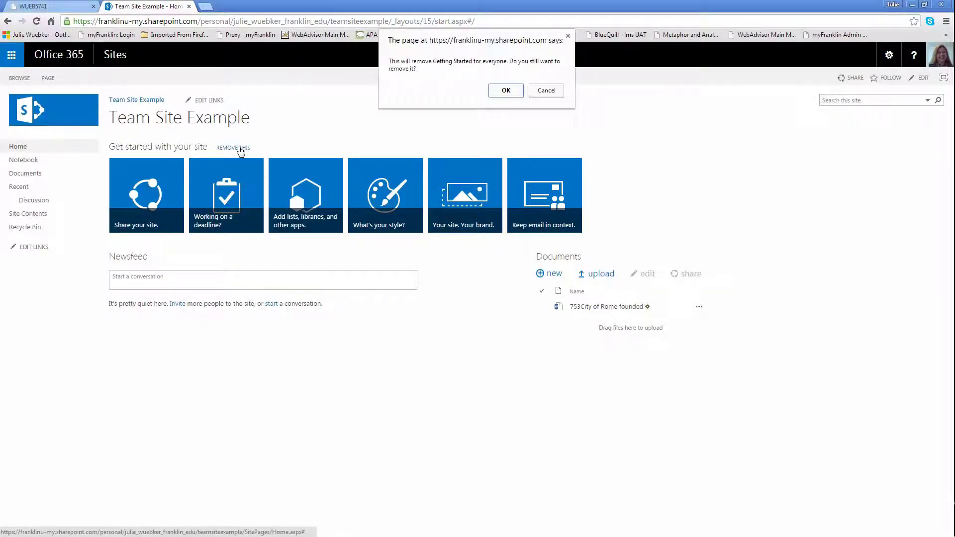
click(502, 91)
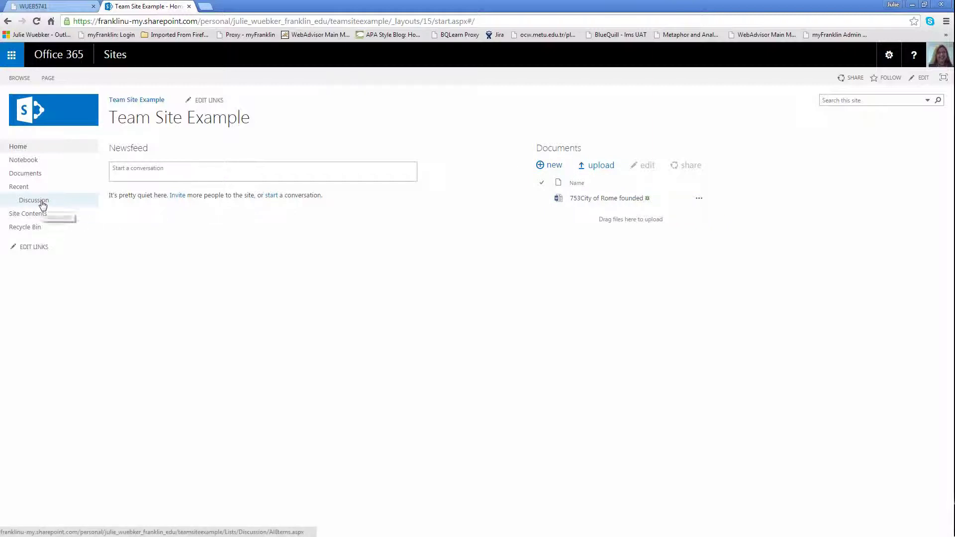
click(48, 78)
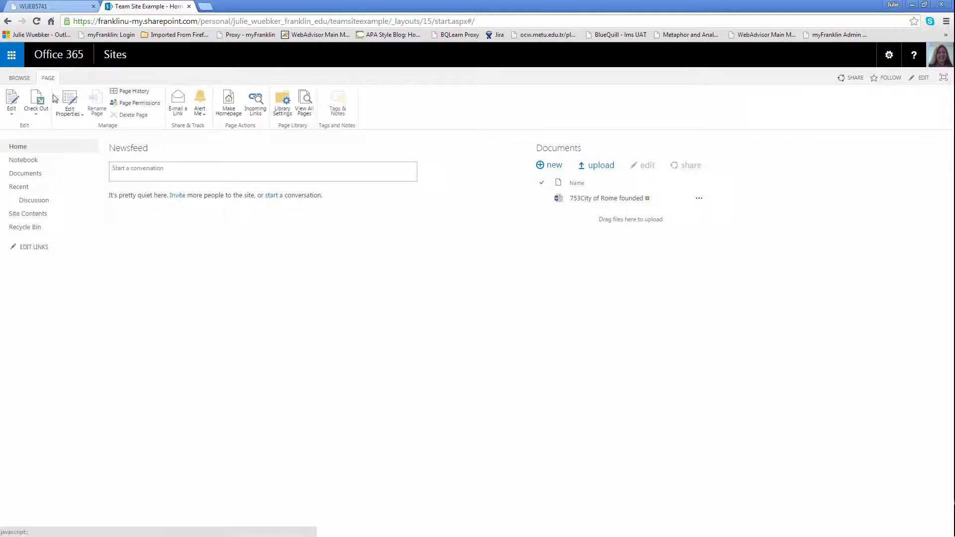
click(19, 79)
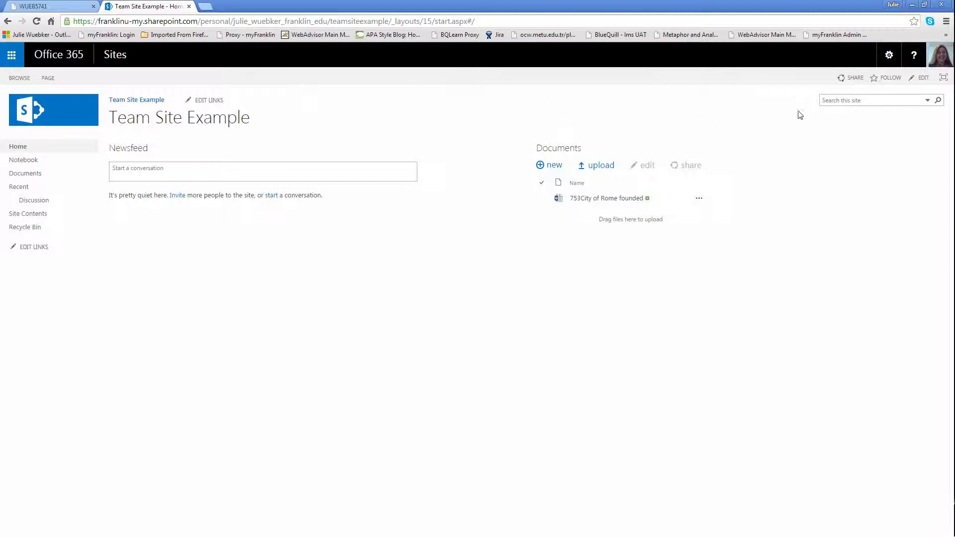
click(855, 79)
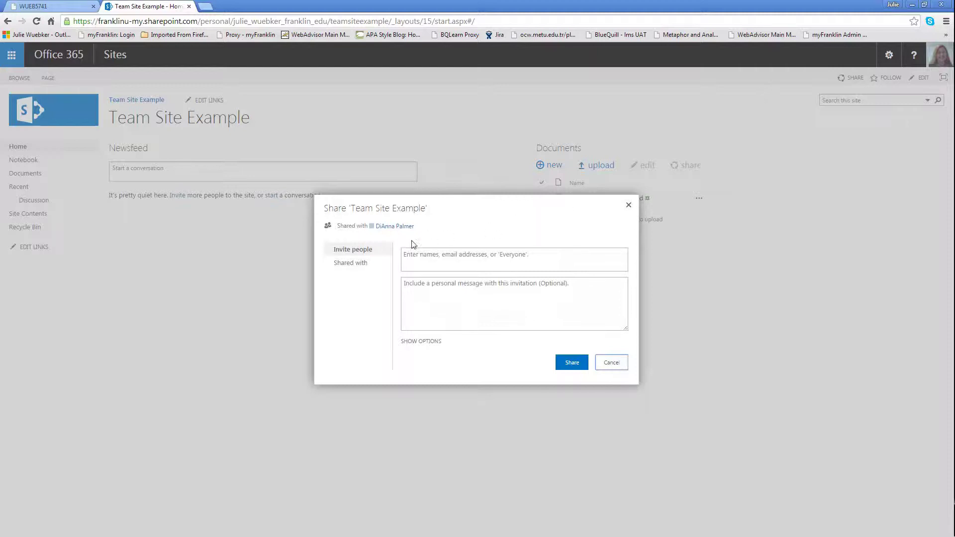
click(411, 343)
scroll(424, 347, down, 1)
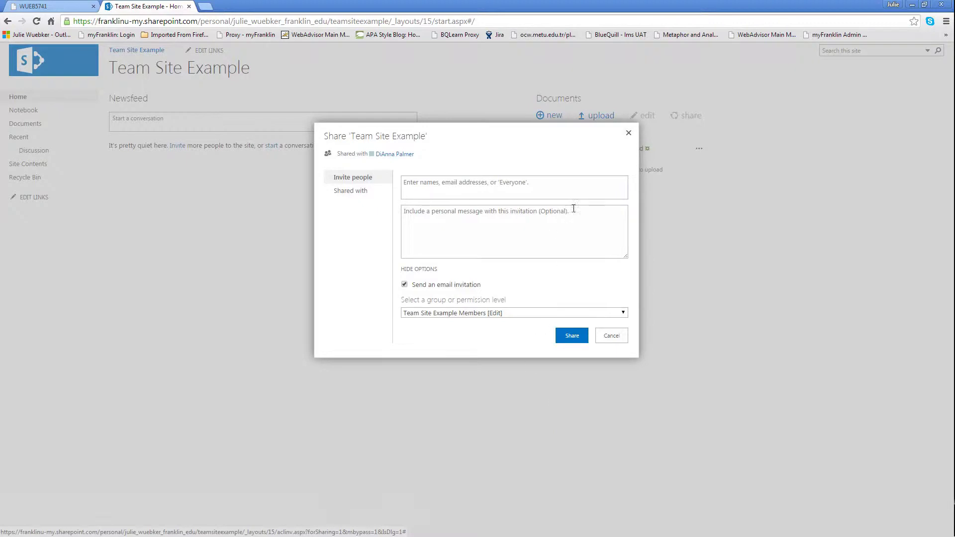
click(629, 134)
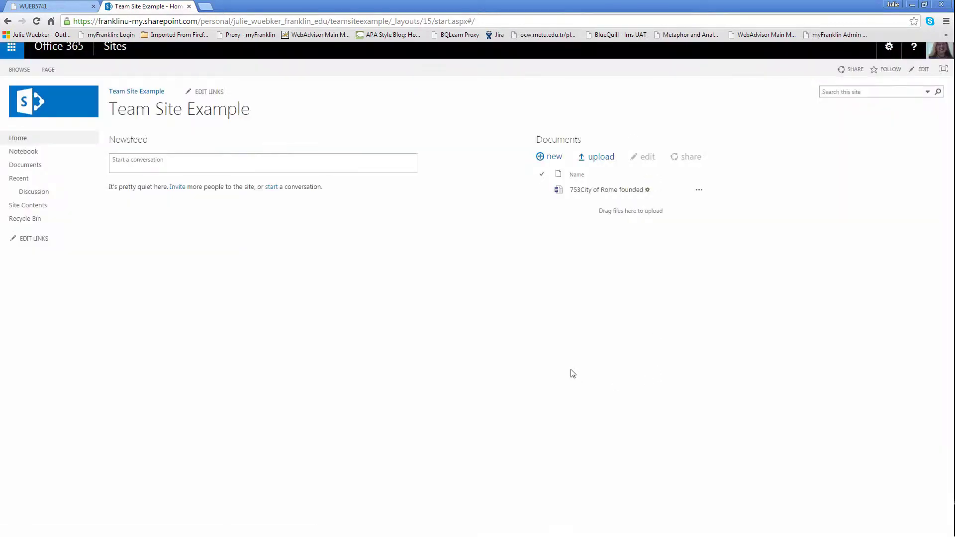